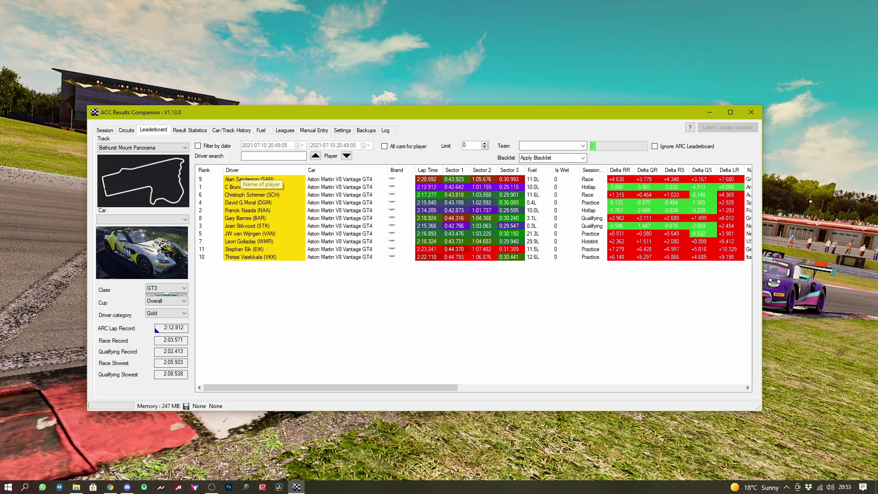
- Glance at session results, then show Bathurst circuit records with the 2:01.410 Ferrari 488 GT3 EVO lap
{"action": "key", "text": "ctrl+shift+Tab"}
{"action": "key", "text": "ctrl+shift+Tab"}
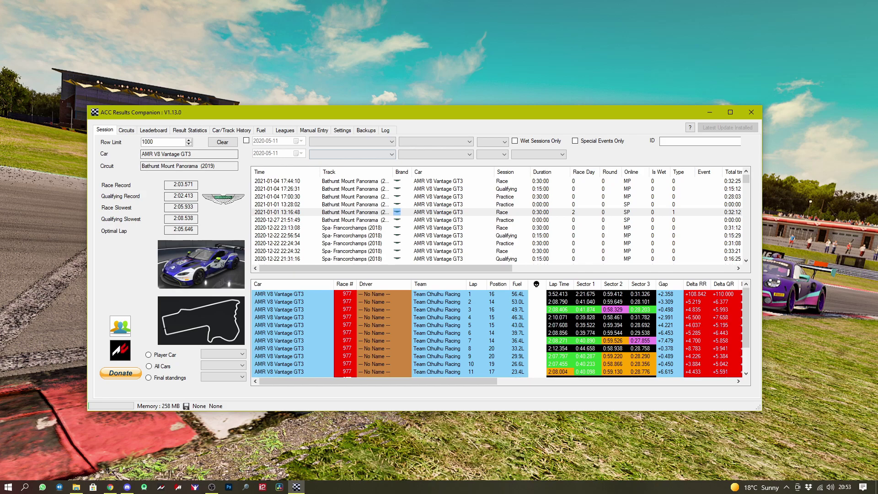
{"action": "key", "text": "ctrl+Tab"}
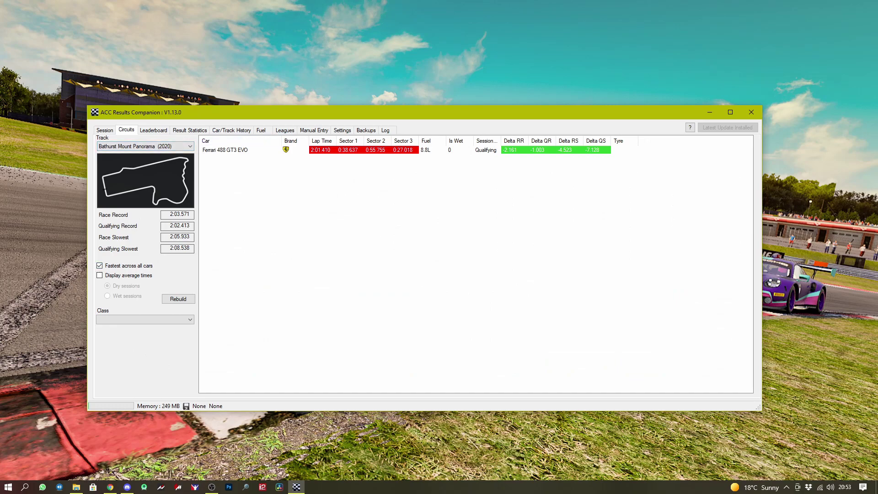
- Pick the all-cars Bathurst Mount Panorama entry in the Track list and view its leaderboard
{"action": "key", "text": "alt+Down"}
{"action": "key", "text": "Down"}
{"action": "key", "text": "Down"}
{"action": "key", "text": "Down"}
{"action": "key", "text": "Up"}
{"action": "key", "text": "Up"}
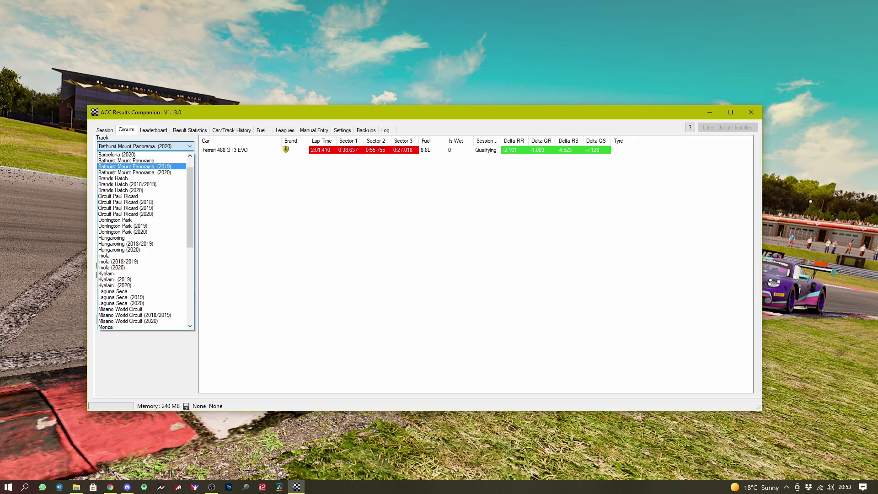
{"action": "key", "text": "Return"}
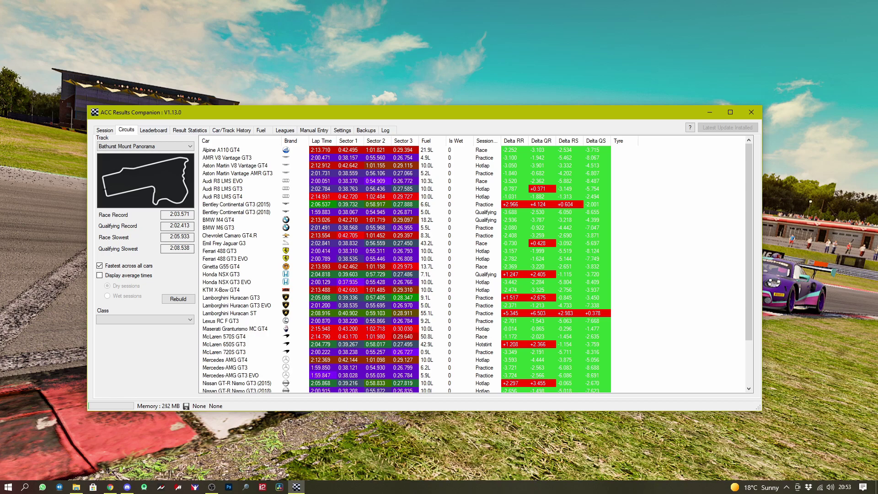
{"action": "left_click", "coordinate": [153, 130]}
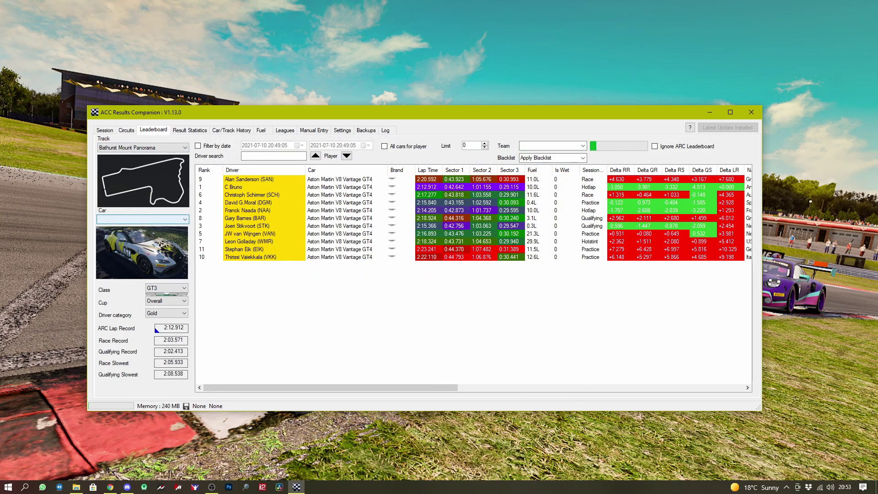
- Filter the Bathurst leaderboard to AMR V8 Vantage GT3 and scroll through its lap times
{"action": "left_click", "coordinate": [142, 219]}
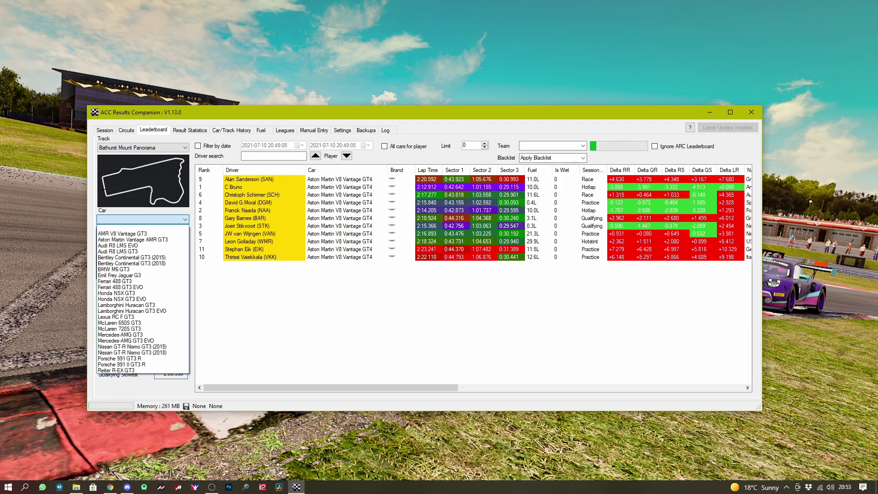
{"action": "left_click", "coordinate": [151, 233]}
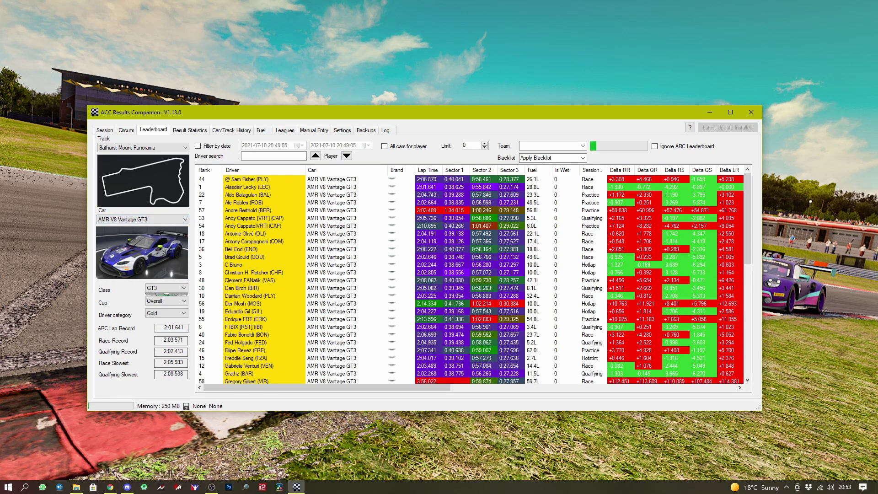
{"action": "scroll", "coordinate": [471, 279], "scroll_direction": "down", "scroll_amount": 11}
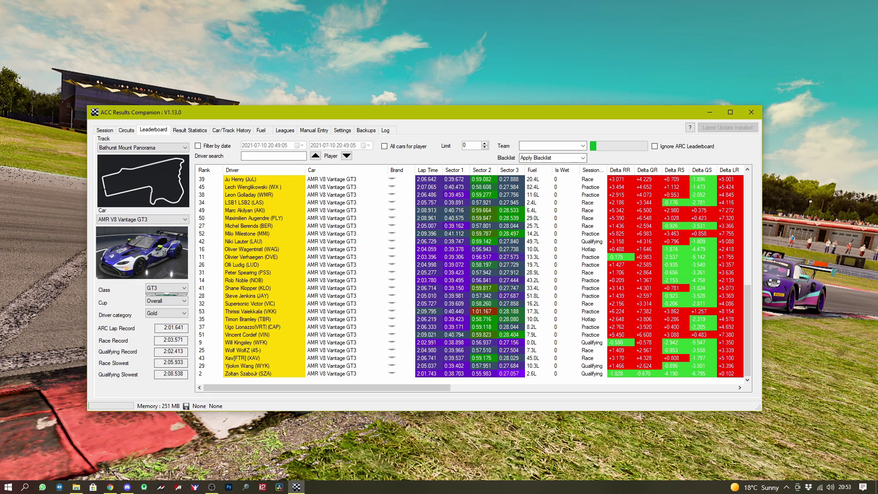
{"action": "scroll", "coordinate": [471, 274], "scroll_direction": "up", "scroll_amount": 10}
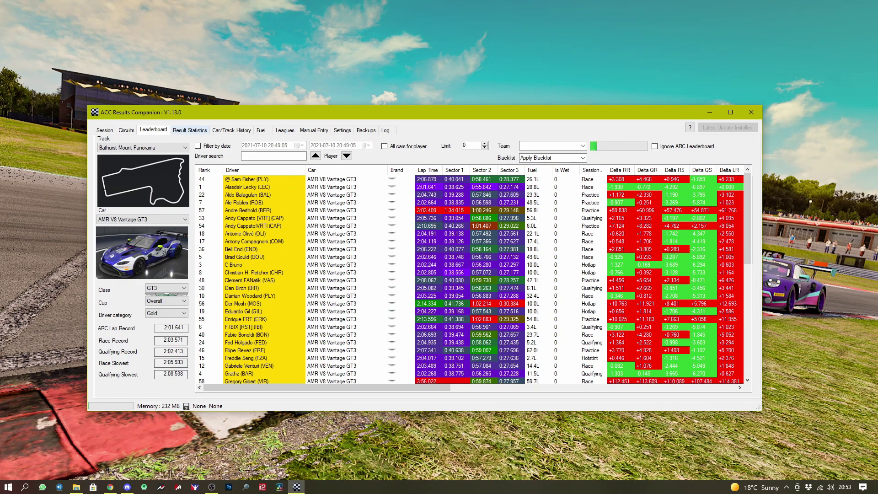
- View Result Statistics and change its single/multiplayer filter
{"action": "key", "text": "ctrl+Tab"}
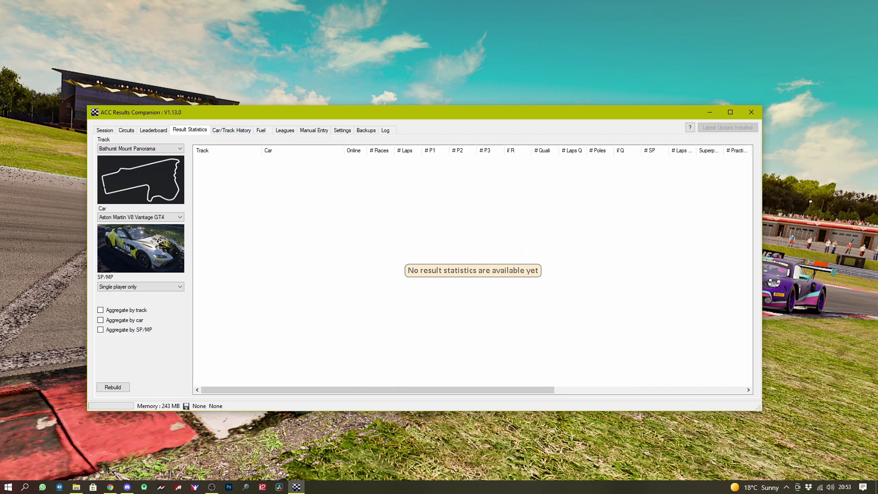
{"action": "scroll", "coordinate": [470, 270], "scroll_direction": "right", "scroll_amount": 3}
{"action": "scroll", "coordinate": [471, 269], "scroll_direction": "left", "scroll_amount": 3}
{"action": "key", "text": "Tab"}
{"action": "key", "text": "F4"}
{"action": "key", "text": "Down"}
{"action": "key", "text": "Return"}
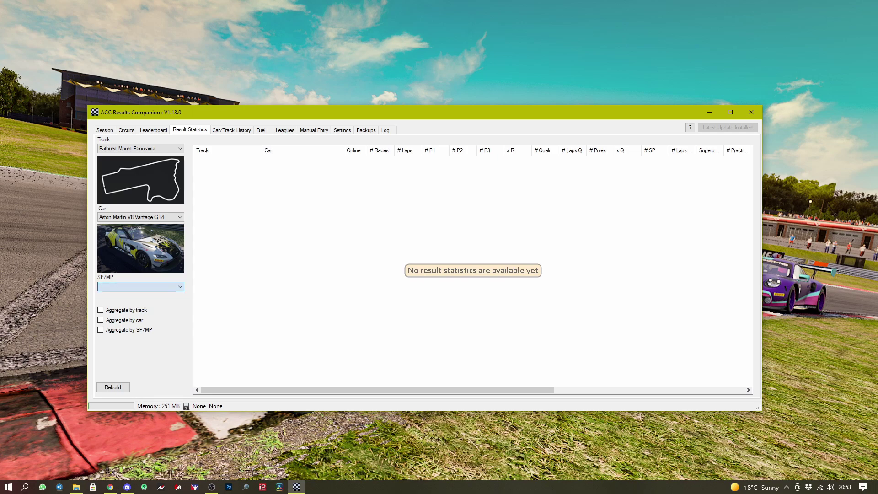
- Step through the Car/Track History, Fuel calculator and Leagues views
{"action": "key", "text": "ctrl+Tab"}
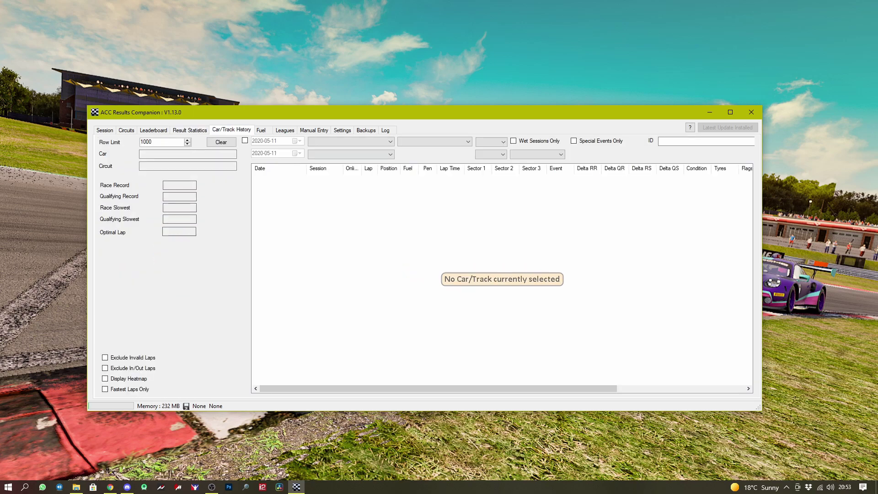
{"action": "key", "text": "ctrl+Tab"}
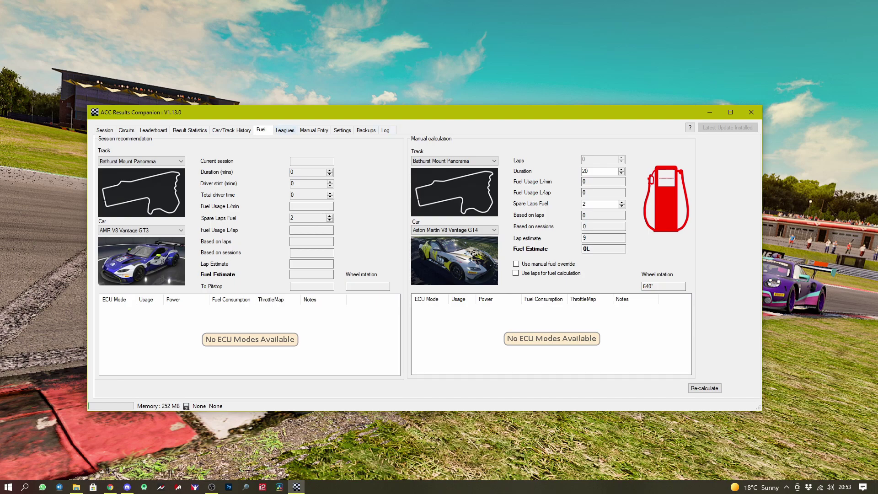
{"action": "key", "text": "ctrl+Tab"}
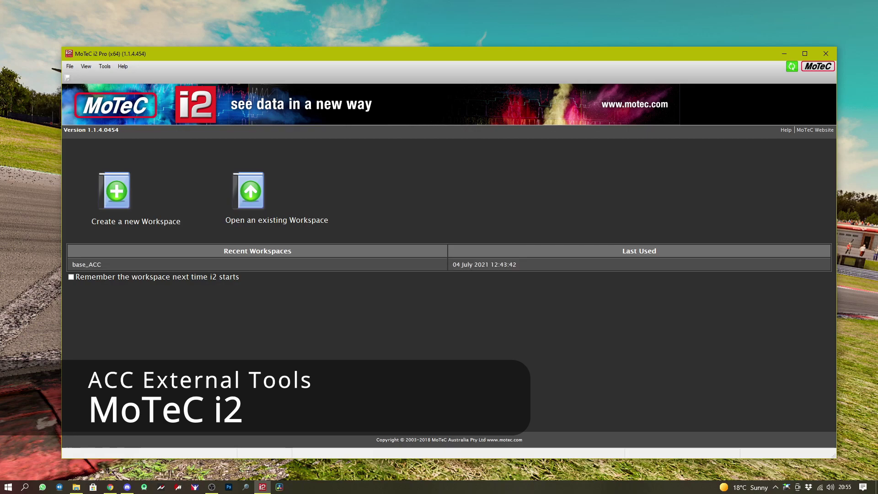
- Open the base_ACC workspace and load the Spa AMR V8 Vantage GT3 session log
{"action": "left_click", "coordinate": [86, 264]}
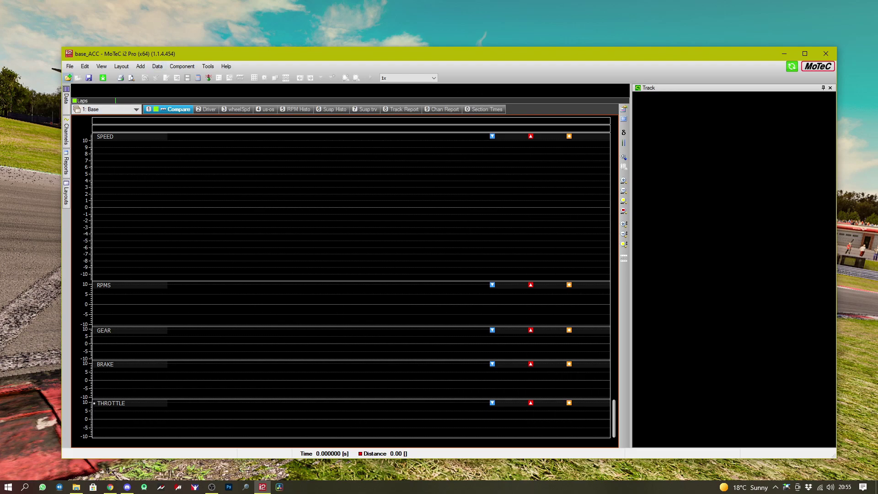
{"action": "key", "text": "ctrl+o"}
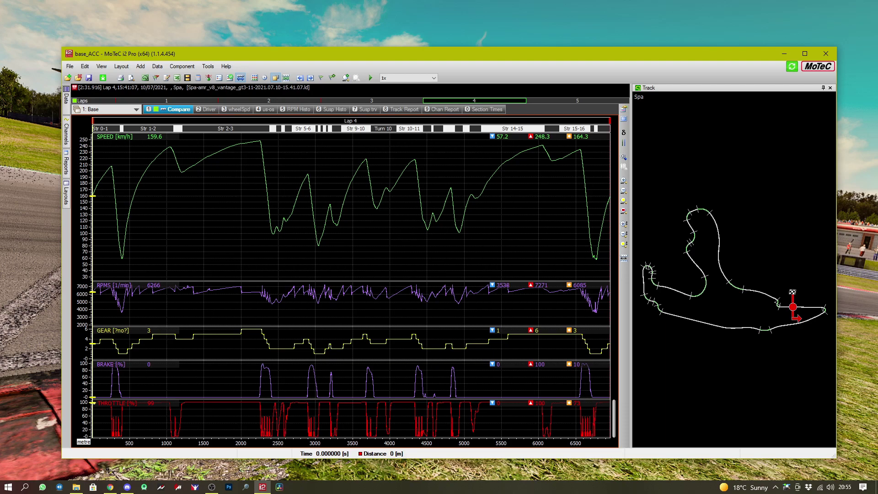
- Overlay lap 1 on lap 4 and scrub the cursor to about 1328 m and 6511 m
{"action": "left_click", "coordinate": [68, 78]}
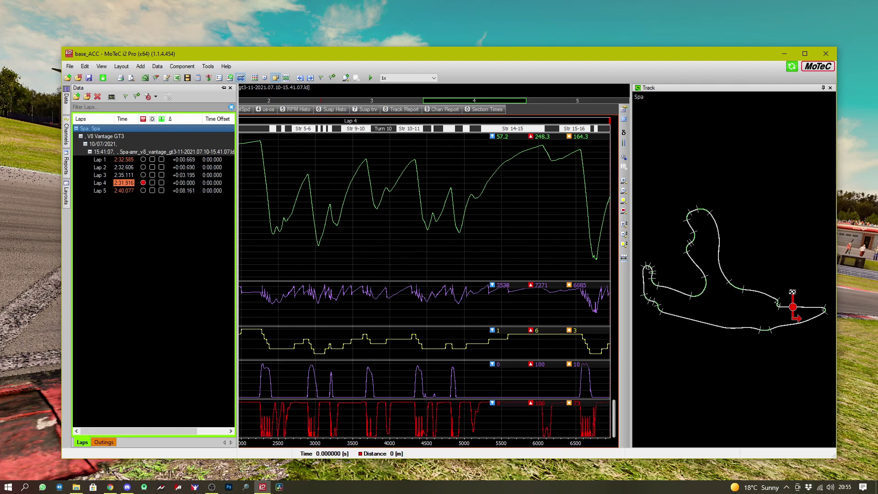
{"action": "left_click", "coordinate": [153, 159]}
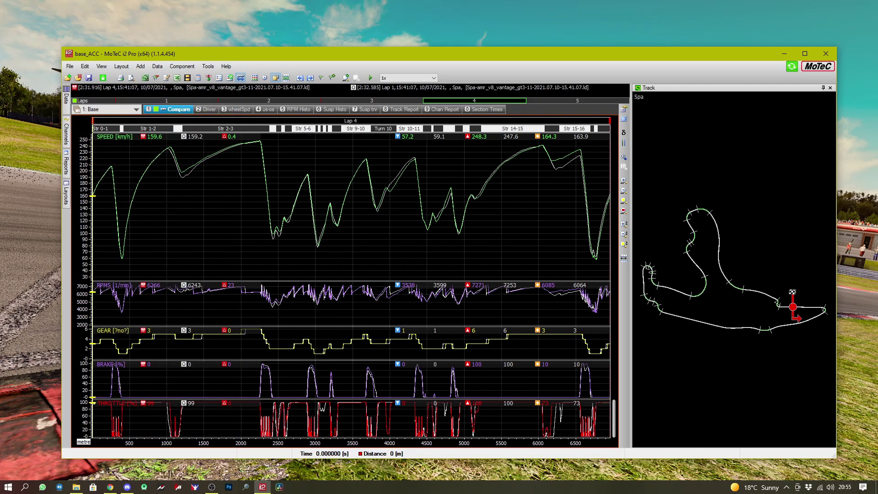
{"action": "mouse_move", "coordinate": [192, 229]}
{"action": "left_mouse_down"}
{"action": "mouse_move", "coordinate": [169, 228]}
{"action": "mouse_move", "coordinate": [191, 228]}
{"action": "left_mouse_up"}
{"action": "mouse_move", "coordinate": [577, 229]}
{"action": "left_mouse_down"}
{"action": "mouse_move", "coordinate": [557, 228]}
{"action": "mouse_move", "coordinate": [577, 228]}
{"action": "left_mouse_up"}
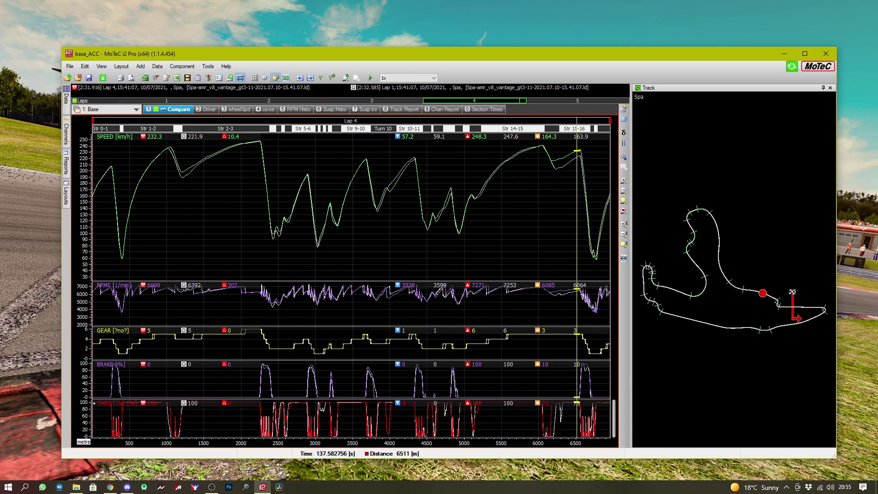
- Add a time variance graph, place the cursor at 2515 m, and show worksheet 2 Driver
{"action": "key", "text": "v"}
{"action": "left_click_drag", "start_coordinate": [207, 229], "coordinate": [151, 229]}
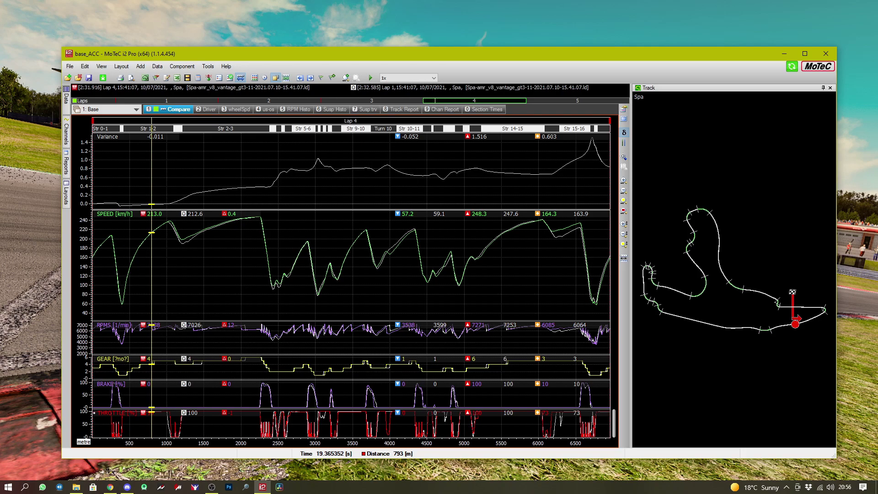
{"action": "left_click", "coordinate": [279, 228]}
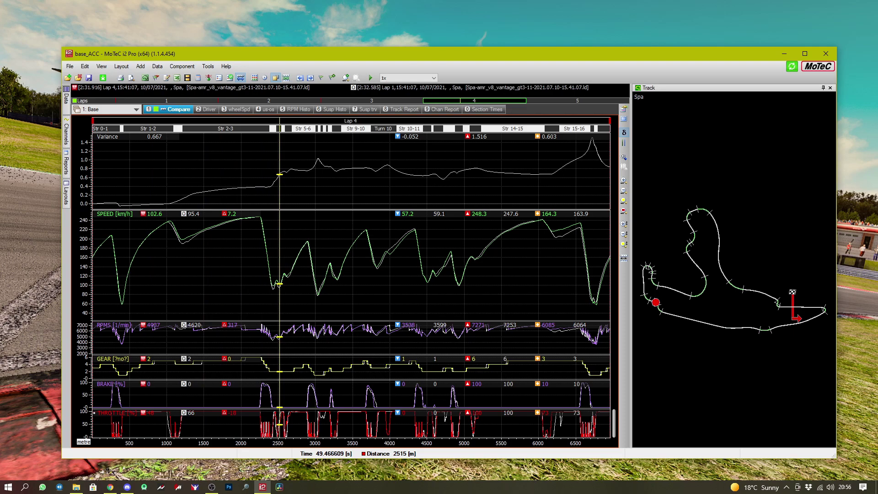
{"action": "key", "text": "2"}
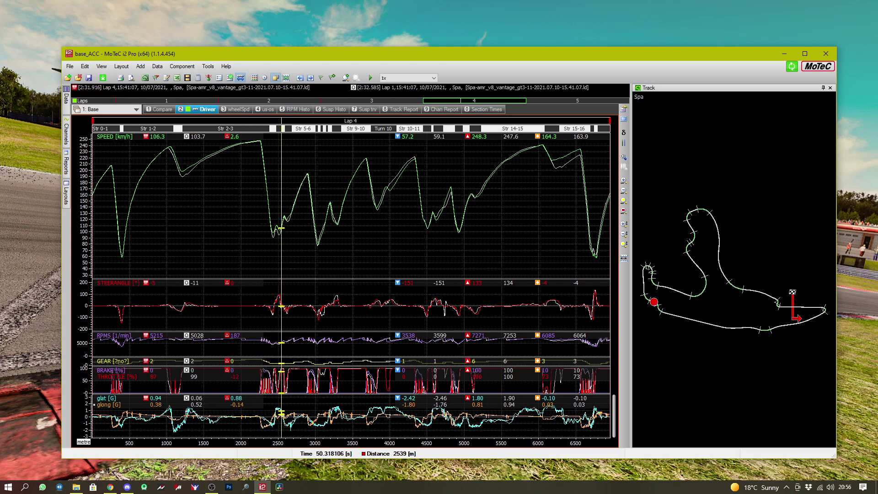
- Set the wheelSpd time marker near 74 s, then step through worksheets 4–8 to the Track Report
{"action": "key", "text": "3"}
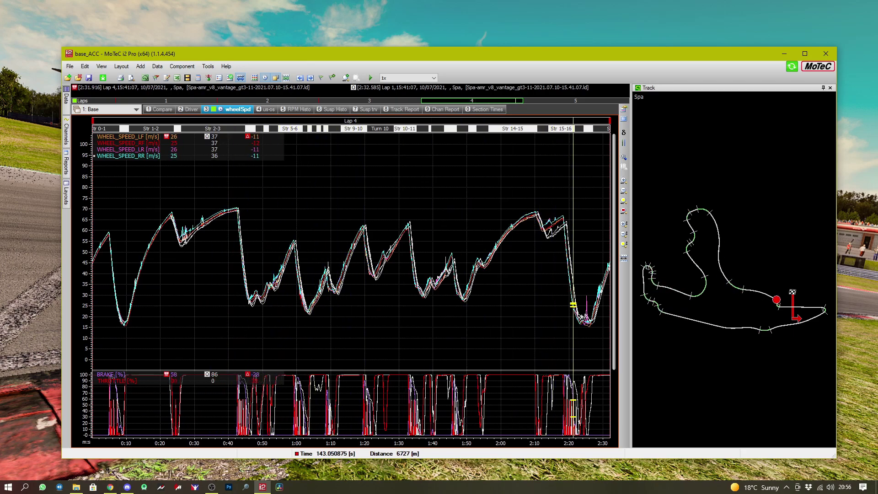
{"action": "left_click", "coordinate": [345, 266]}
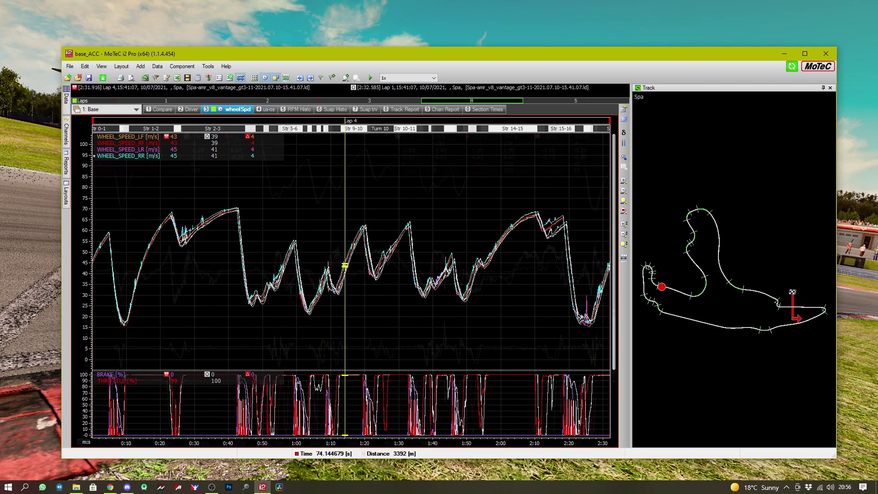
{"action": "key", "text": "4"}
{"action": "key", "text": "5"}
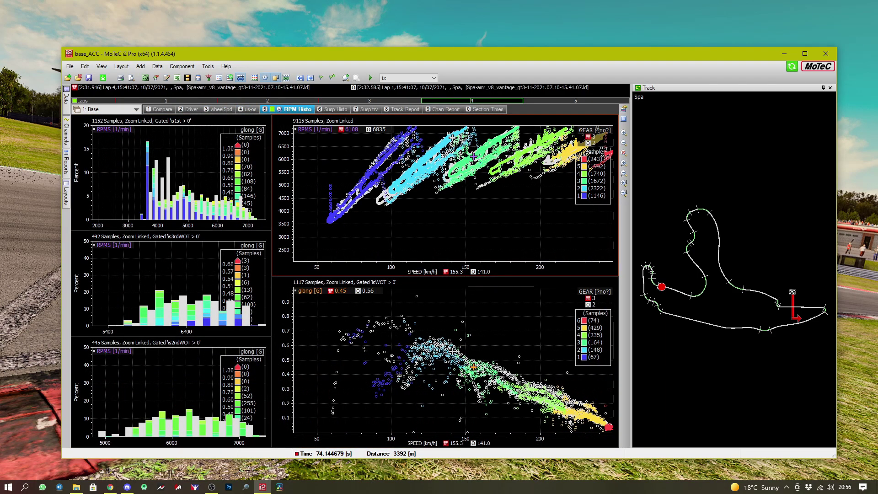
{"action": "key", "text": "6"}
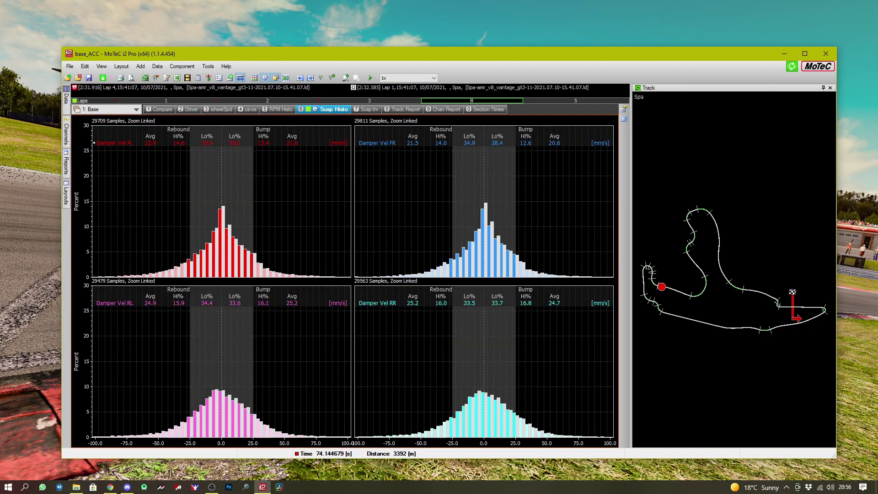
{"action": "key", "text": "7"}
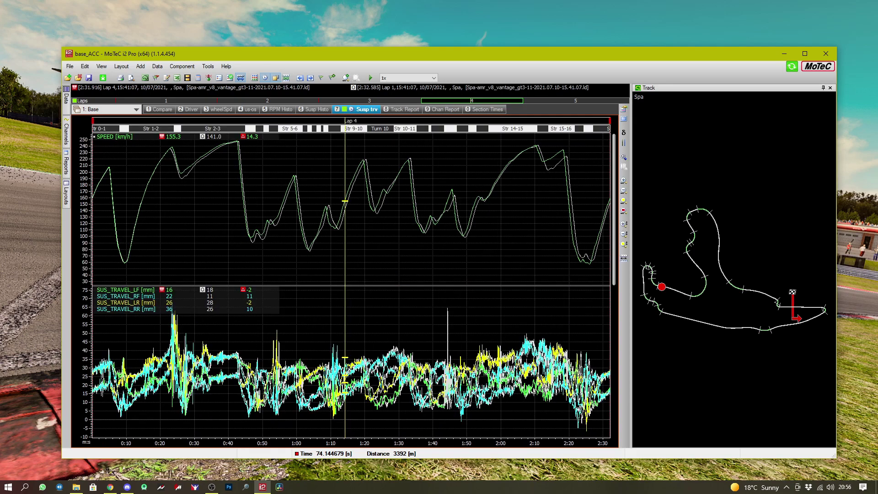
{"action": "key", "text": "8"}
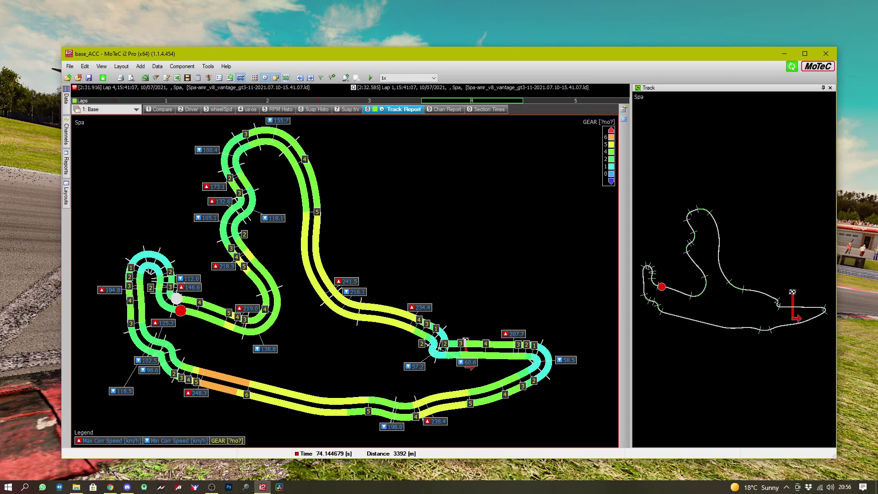
- View the Chan Report, Section Times and lap Compare worksheets
{"action": "key", "text": "9"}
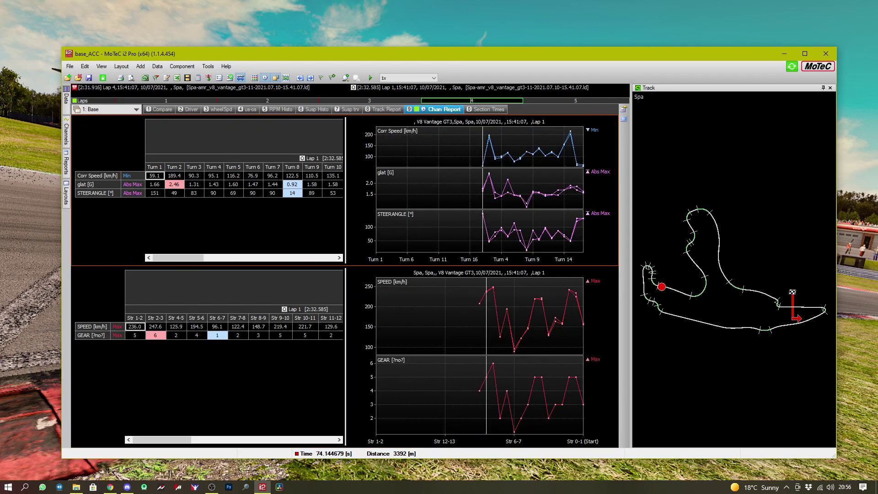
{"action": "key", "text": "0"}
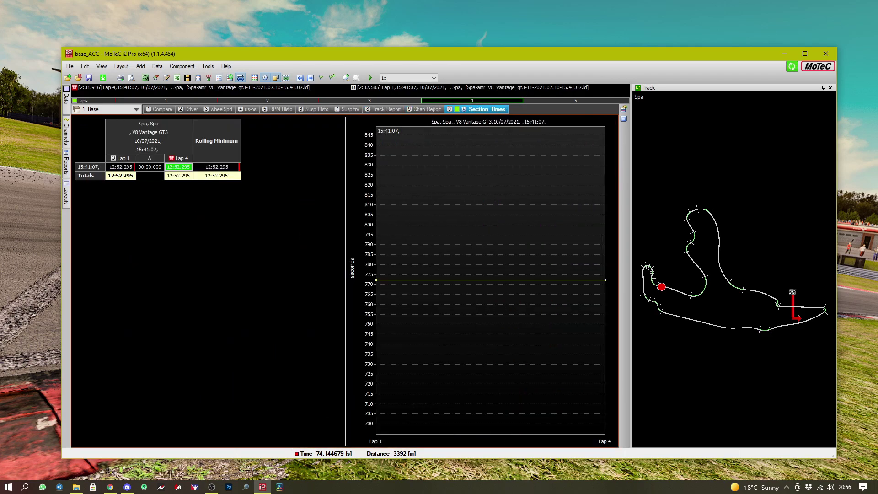
{"action": "key", "text": "1"}
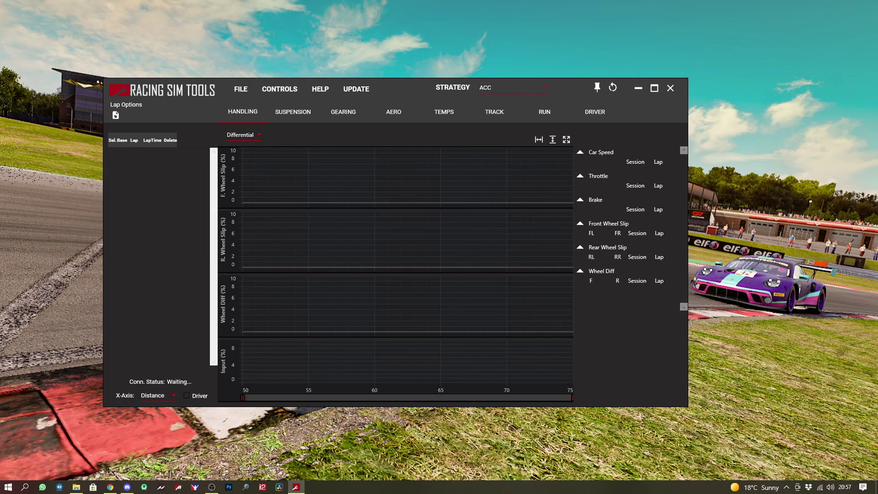
- Load RST_Data_Export_imola.lap, select lap 0 and set lap 1 as the Base lap
{"action": "left_click", "coordinate": [116, 115]}
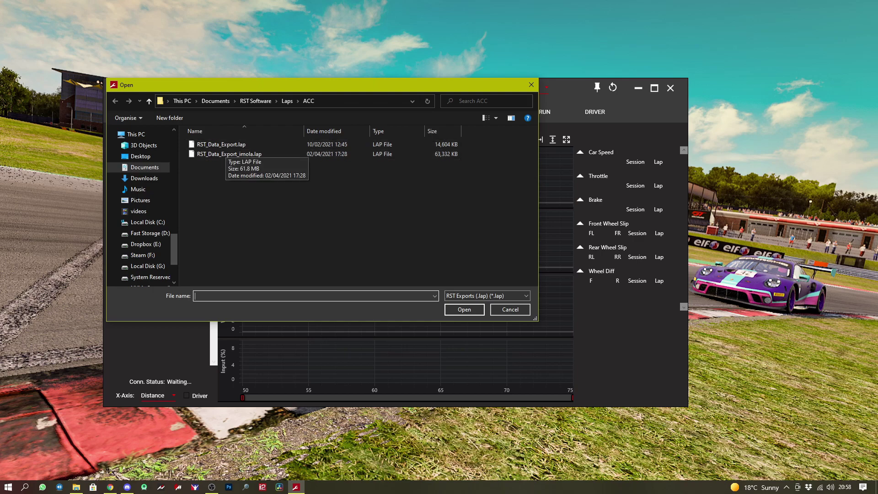
{"action": "double_click", "coordinate": [227, 154]}
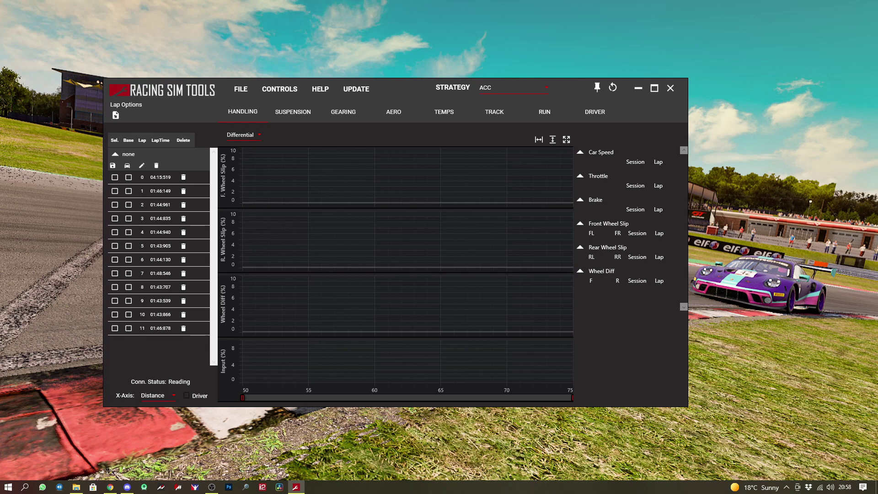
{"action": "left_click", "coordinate": [115, 177]}
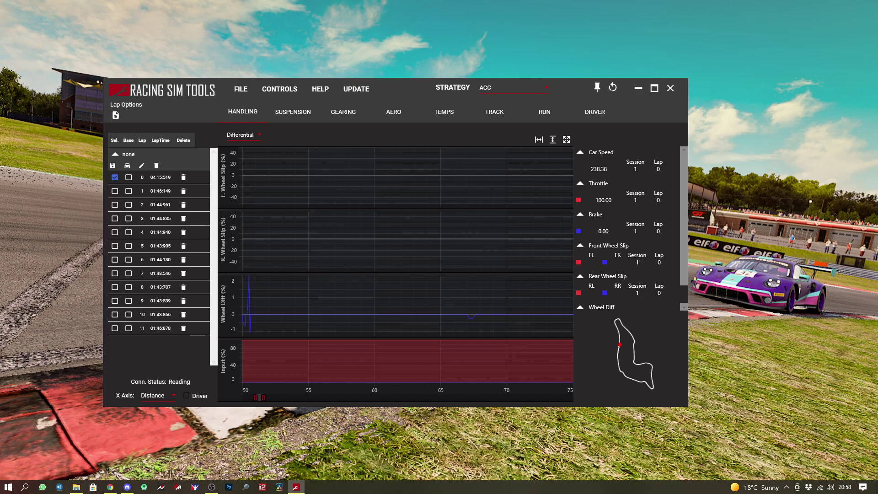
{"action": "left_click", "coordinate": [129, 191]}
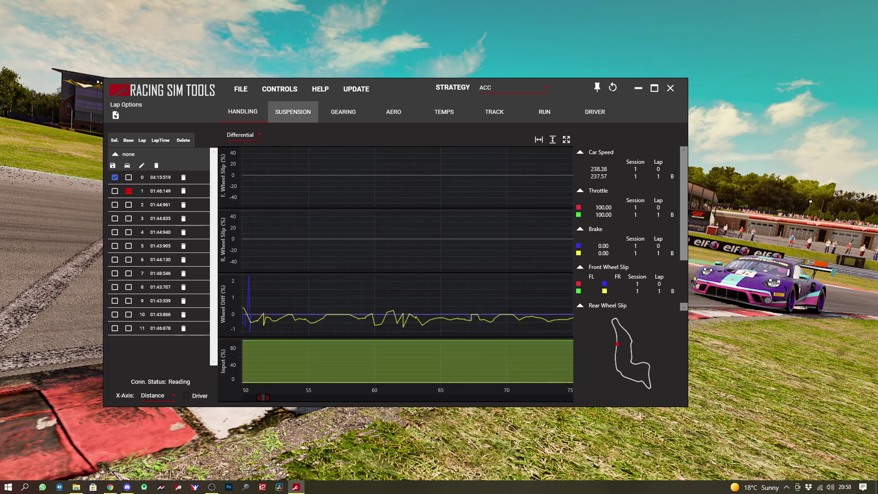
{"action": "left_click", "coordinate": [292, 112]}
{"action": "left_click", "coordinate": [343, 111]}
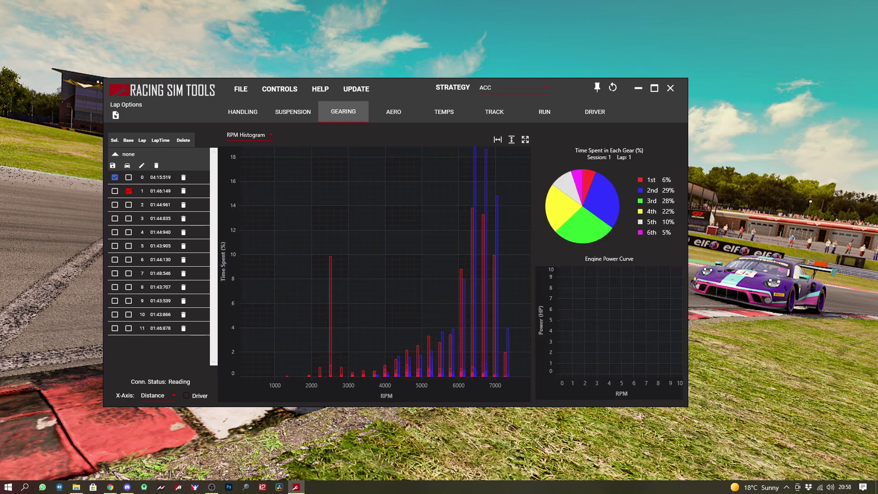
{"action": "left_click", "coordinate": [394, 112]}
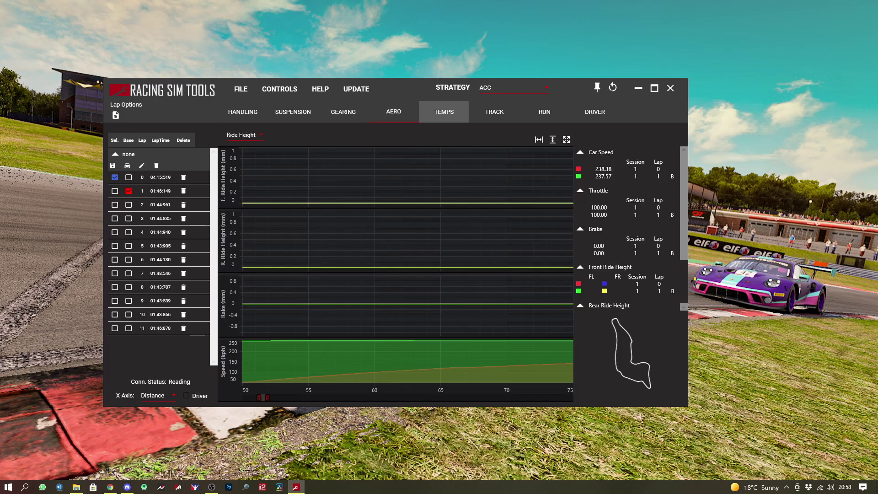
{"action": "left_click", "coordinate": [443, 112]}
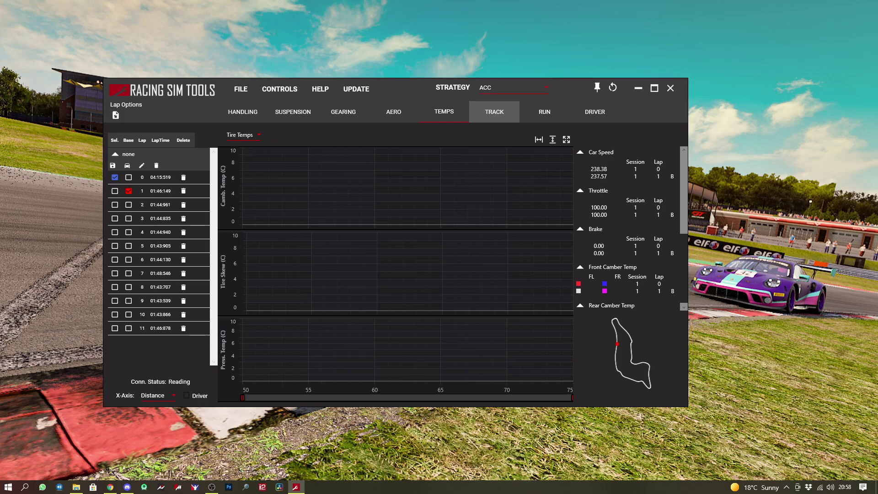
{"action": "left_click", "coordinate": [544, 111]}
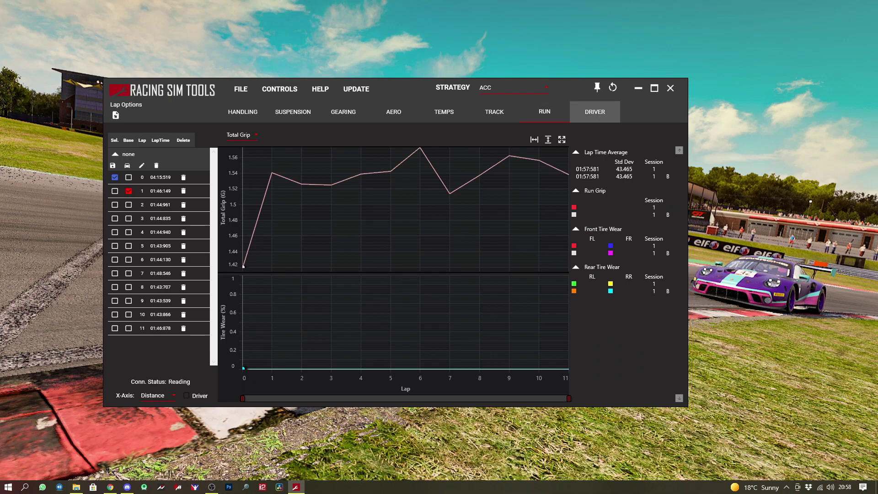
{"action": "left_click", "coordinate": [594, 111]}
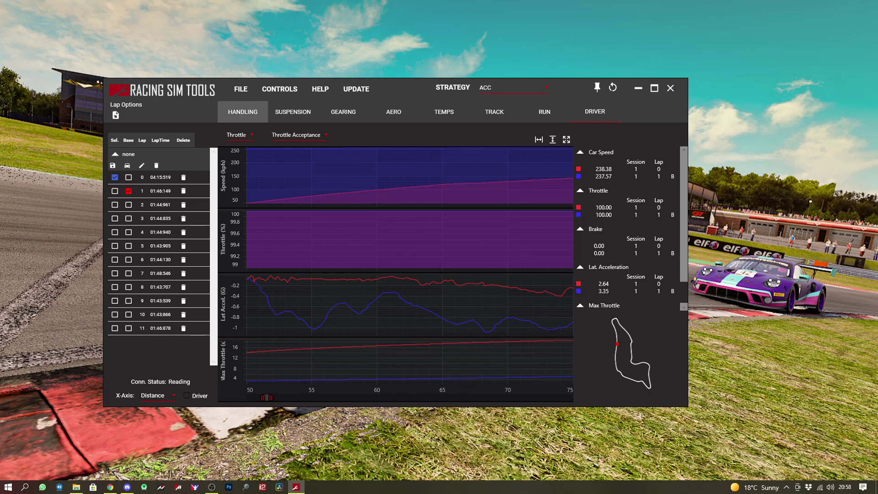
{"action": "left_click", "coordinate": [242, 111]}
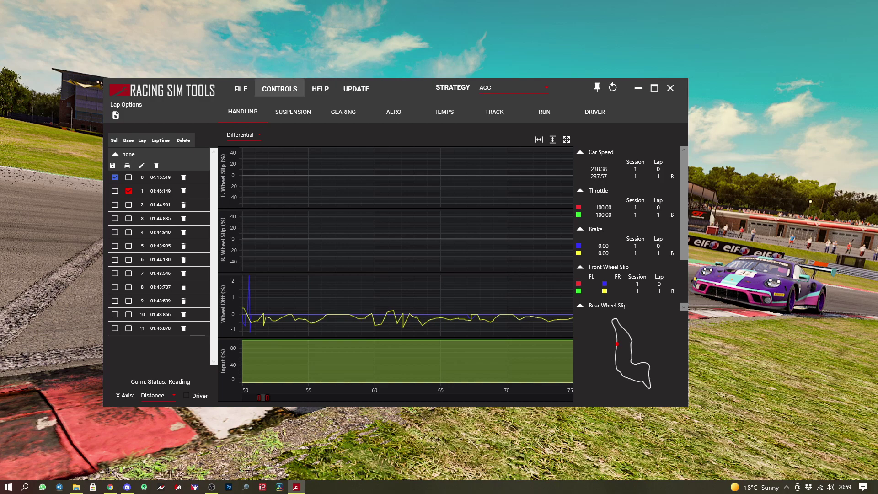
- Open the Data Database and launch the AMR V8 GT3 Nurburgring hotlap video
{"action": "left_click", "coordinate": [241, 89]}
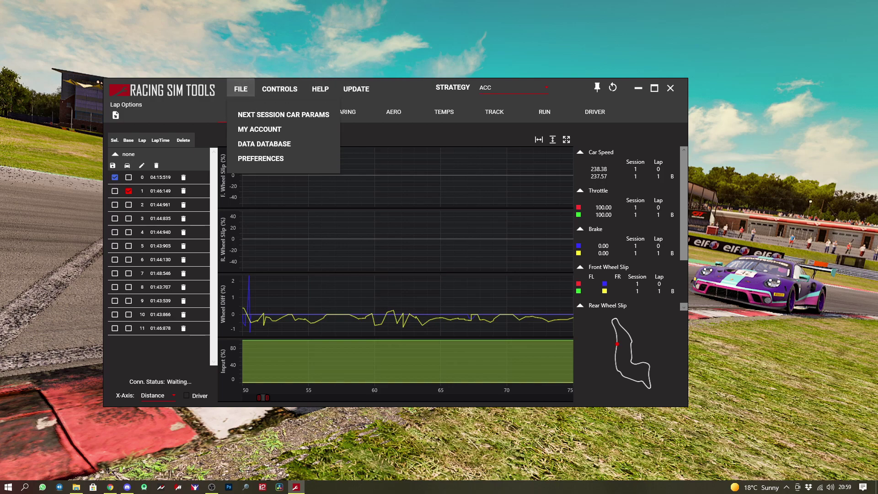
{"action": "left_click", "coordinate": [265, 143]}
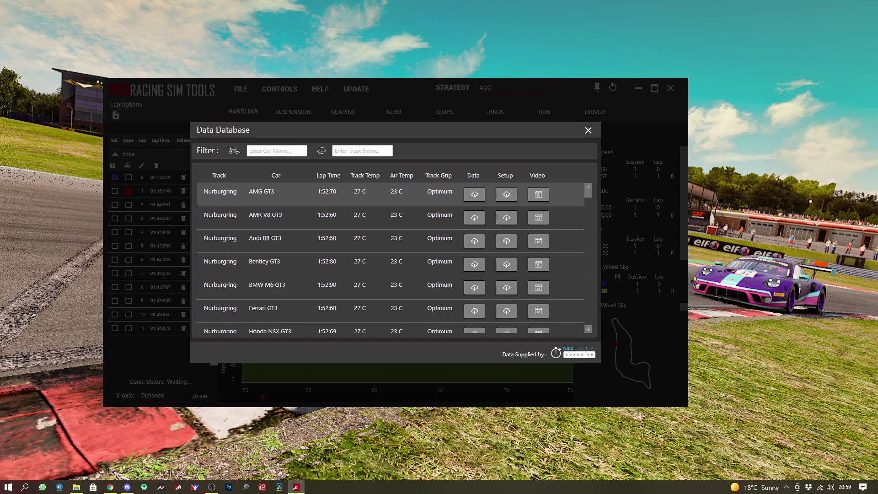
{"action": "left_click", "coordinate": [275, 218]}
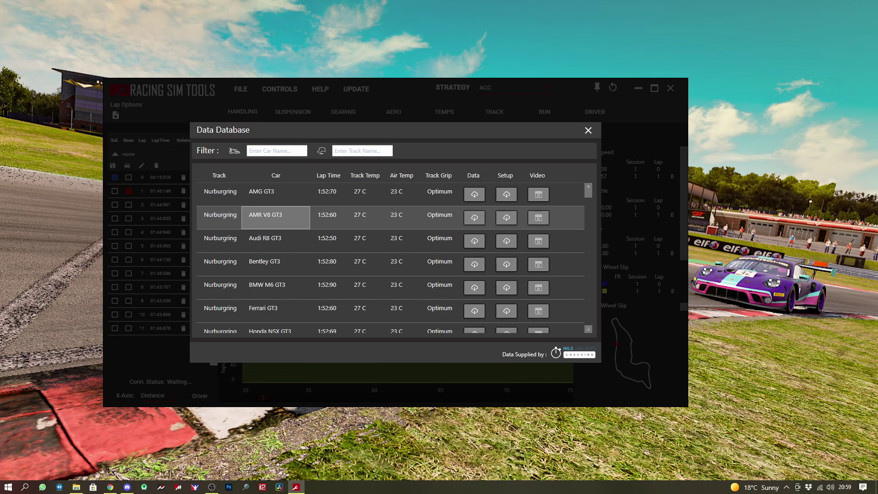
{"action": "left_click", "coordinate": [538, 217]}
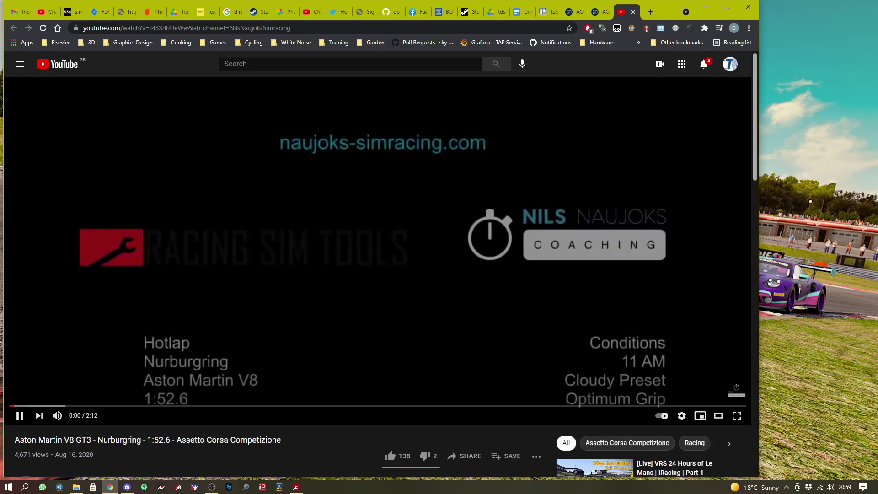
- Skip ahead in the Aston Martin V8 GT3 Nurburgring 1:52.6 hotlap video
{"action": "left_click", "coordinate": [68, 406]}
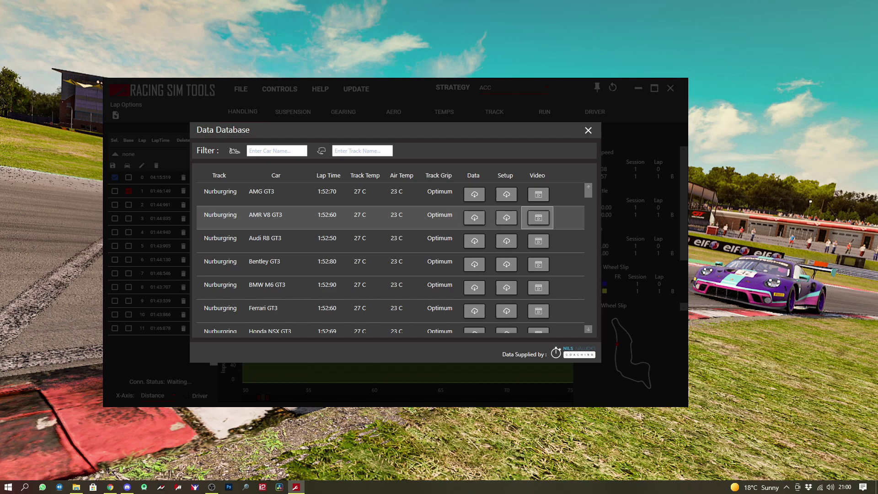
- Download the AMR V8 GT3 reference lap, close the database, and make Session 2's lap 1 the base lap
{"action": "left_click", "coordinate": [474, 218]}
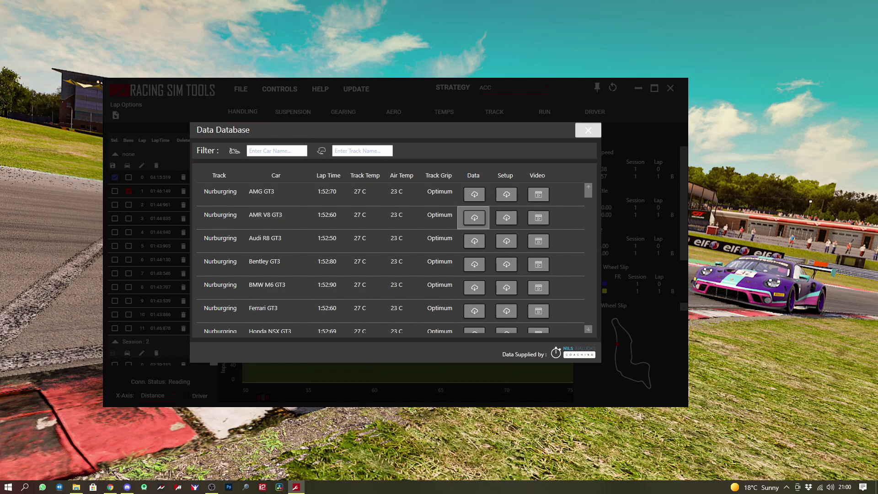
{"action": "left_click", "coordinate": [588, 130]}
{"action": "left_click", "coordinate": [115, 115]}
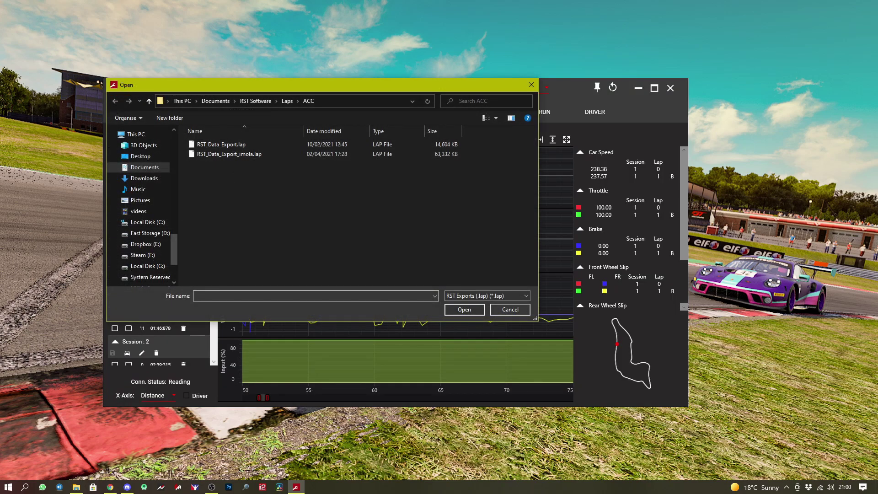
{"action": "left_click", "coordinate": [509, 309]}
{"action": "scroll", "coordinate": [177, 265], "scroll_direction": "down", "scroll_amount": 3}
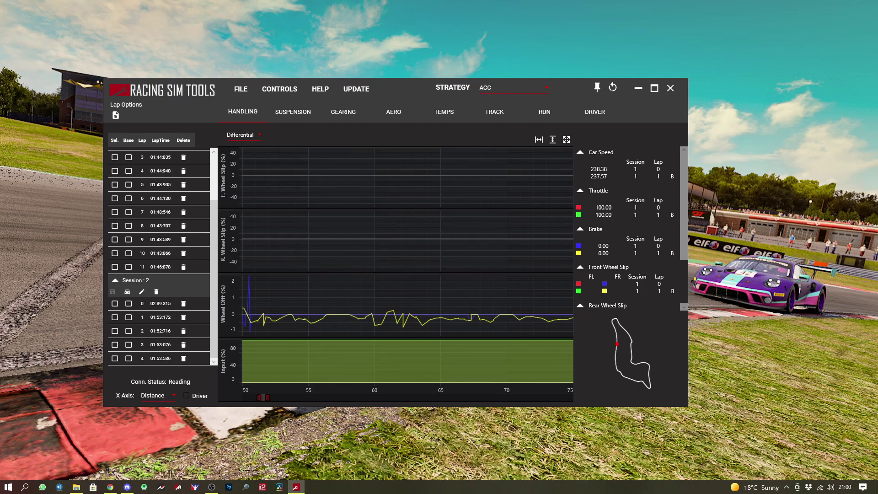
{"action": "left_click", "coordinate": [128, 317]}
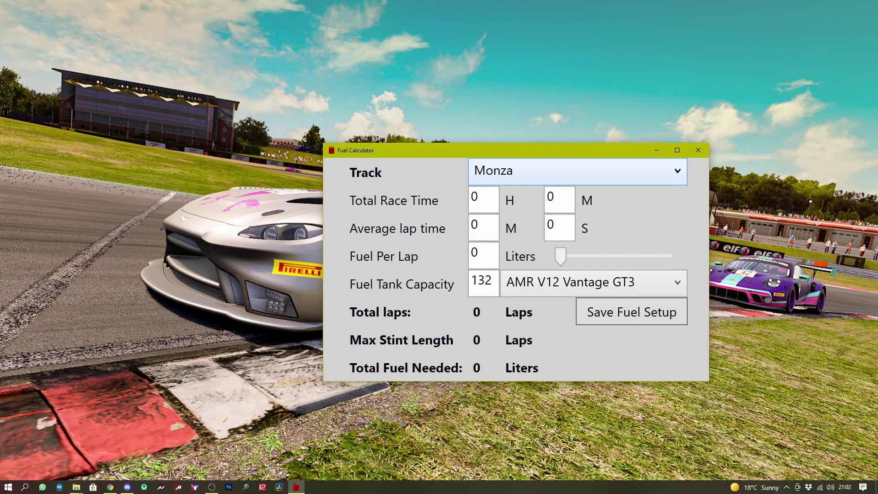
- Set the track to Brands Hatch, a 2-hour race, and a 1:24 average lap time
{"action": "left_click", "coordinate": [576, 172]}
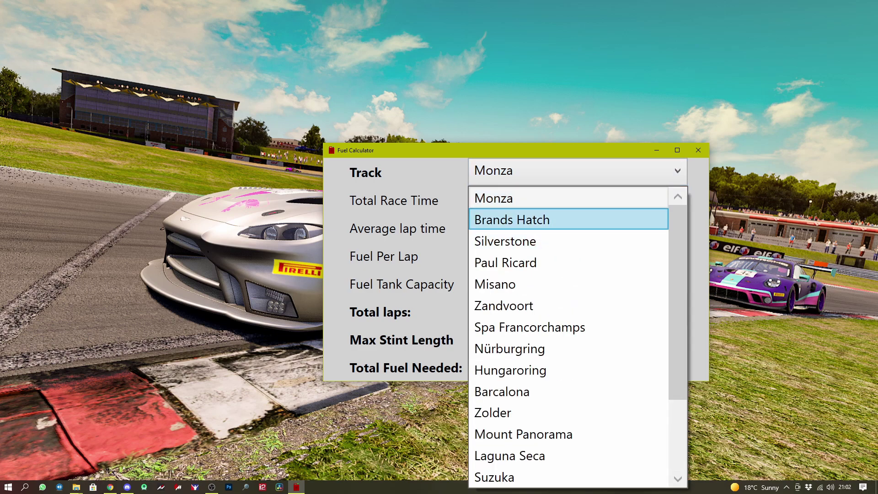
{"action": "left_click", "coordinate": [557, 219]}
{"action": "left_click", "coordinate": [483, 199]}
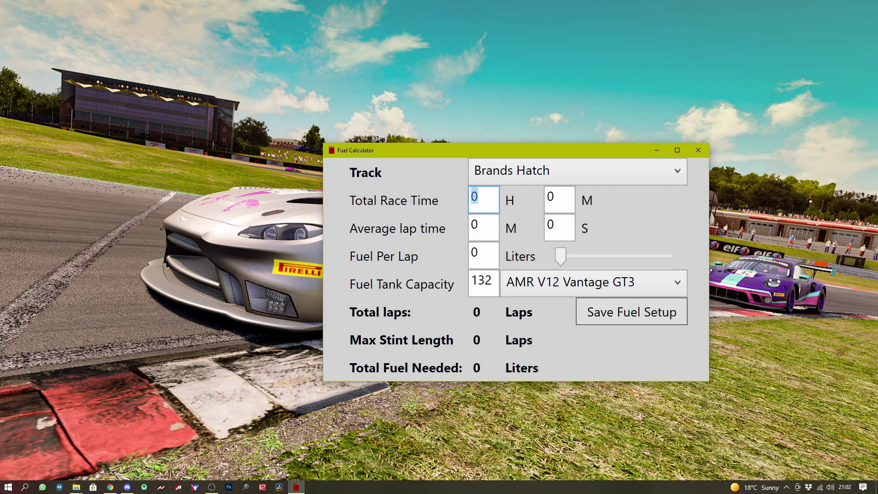
{"action": "type", "text": "2"}
{"action": "key", "text": "Tab"}
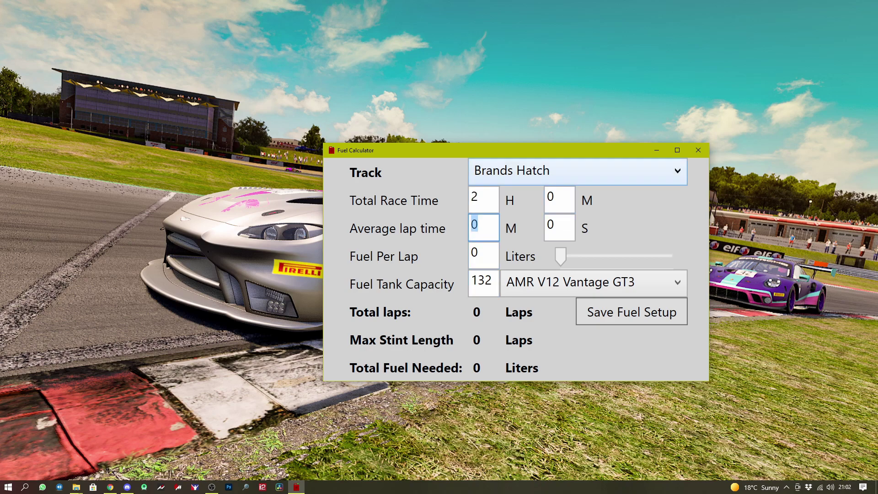
{"action": "type", "text": "1"}
{"action": "key", "text": "Tab"}
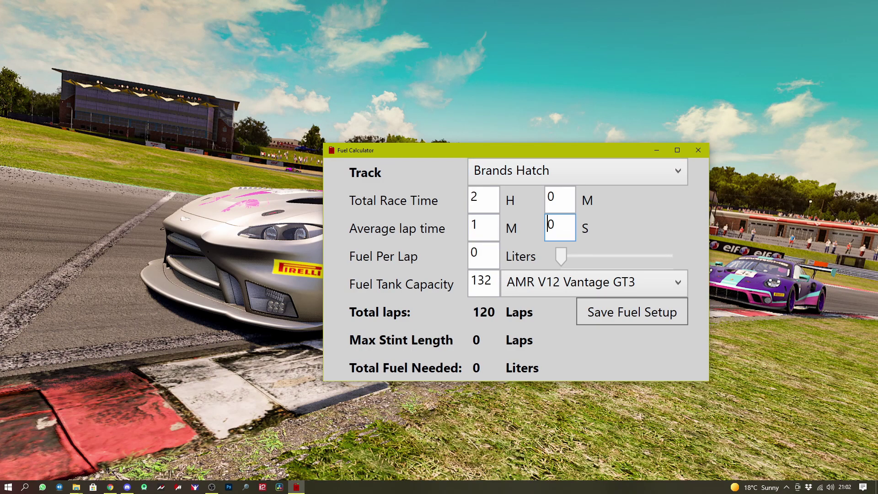
{"action": "type", "text": "24"}
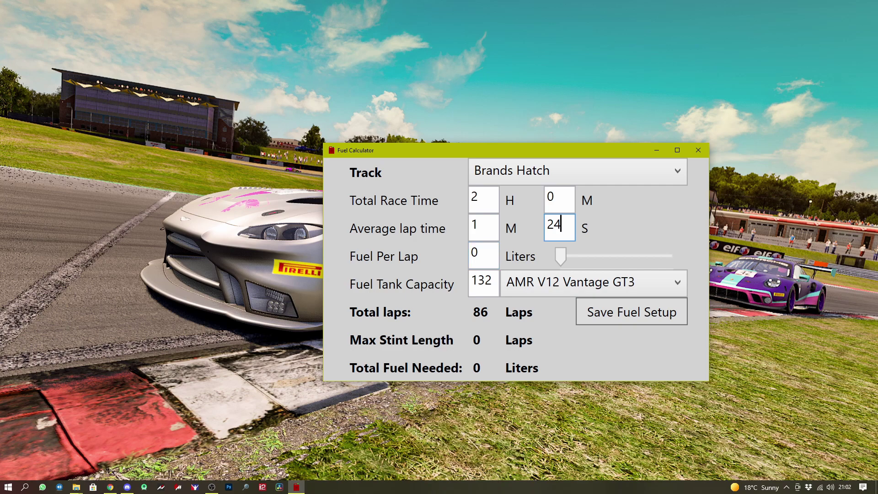
- Enter 2 litres fuel per lap, giving 86 laps and 170 litres total
{"action": "key", "text": "Tab"}
{"action": "type", "text": "2"}
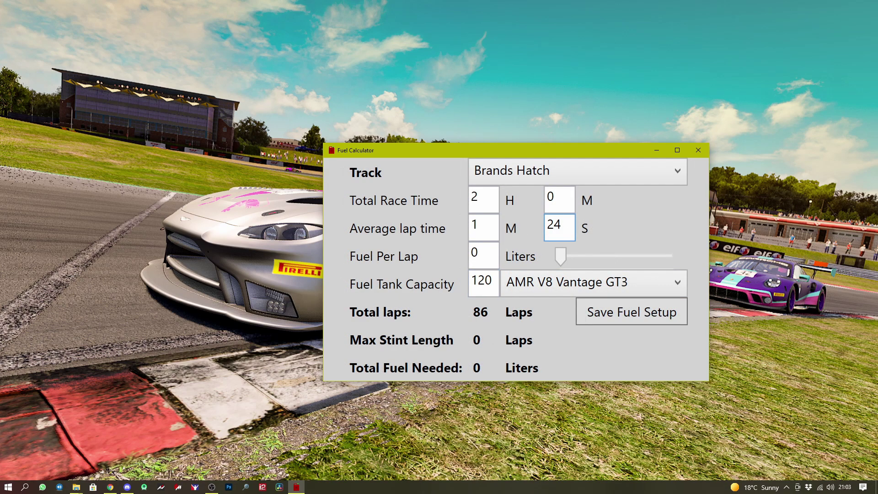
{"action": "key", "text": "Tab"}
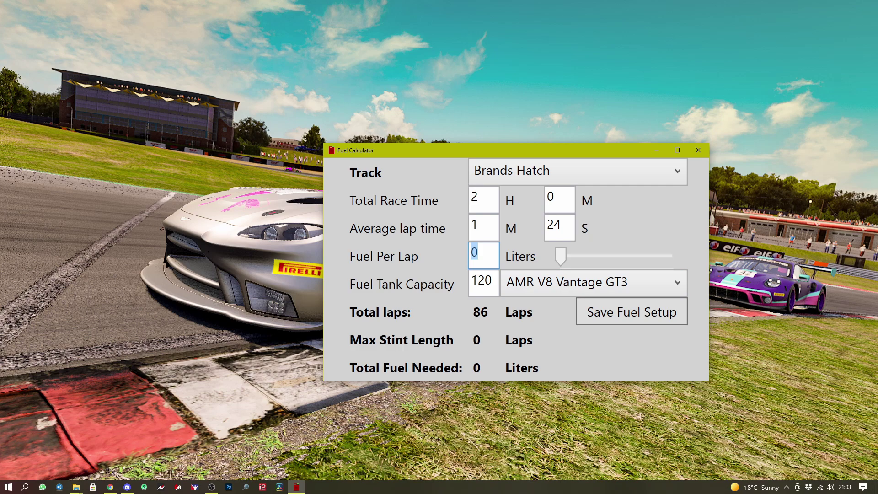
{"action": "type", "text": "2"}
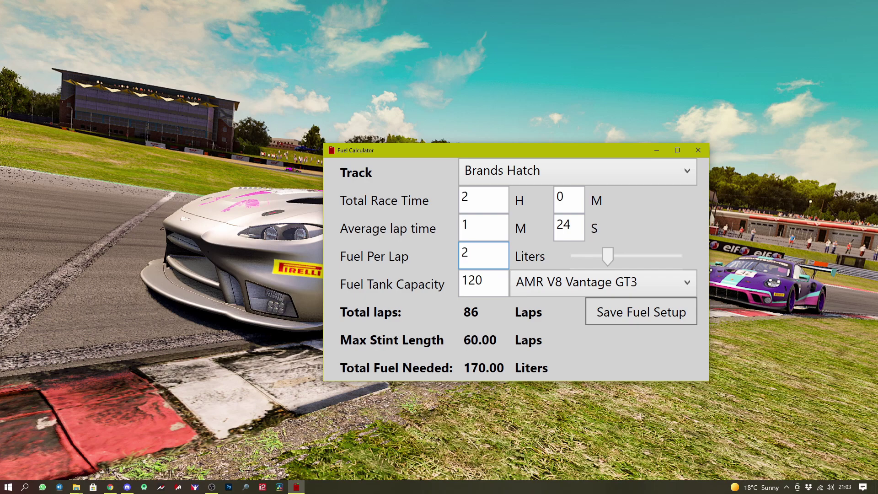
{"action": "double_click", "coordinate": [464, 197]}
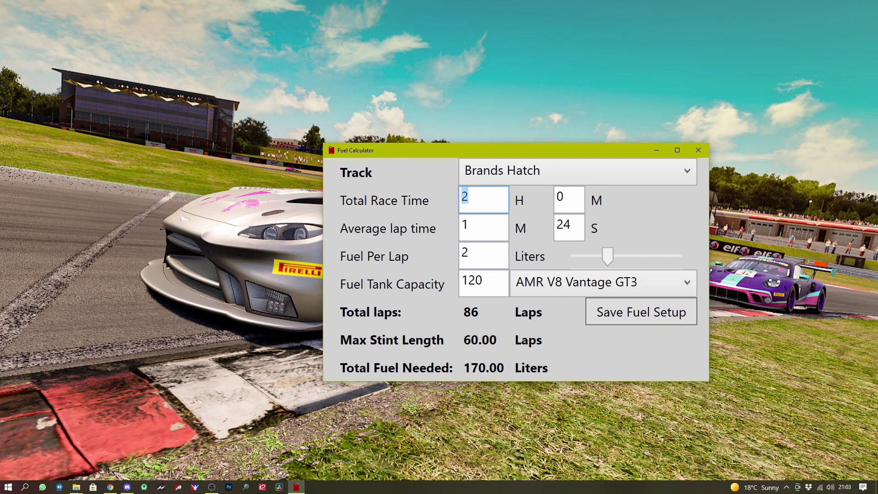
- Shorten the race to 0 H 30 M, giving 22 laps and 42 litres
{"action": "type", "text": "0"}
{"action": "key", "text": "Tab"}
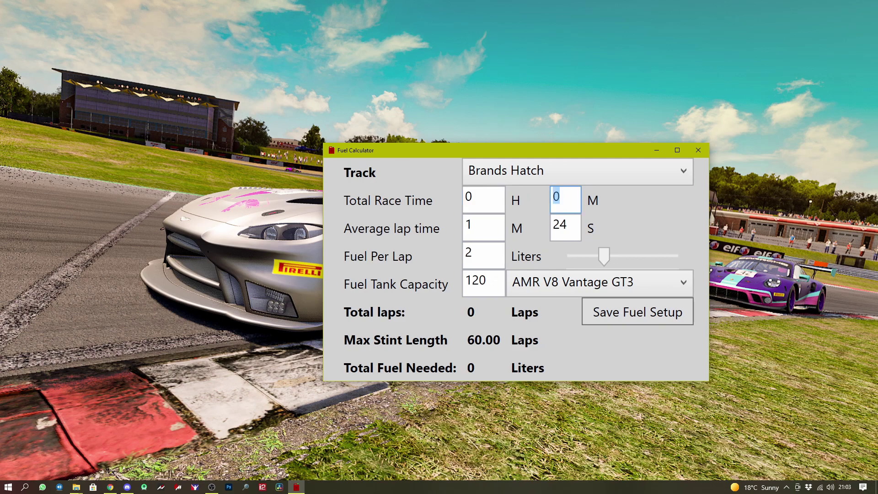
{"action": "type", "text": "30"}
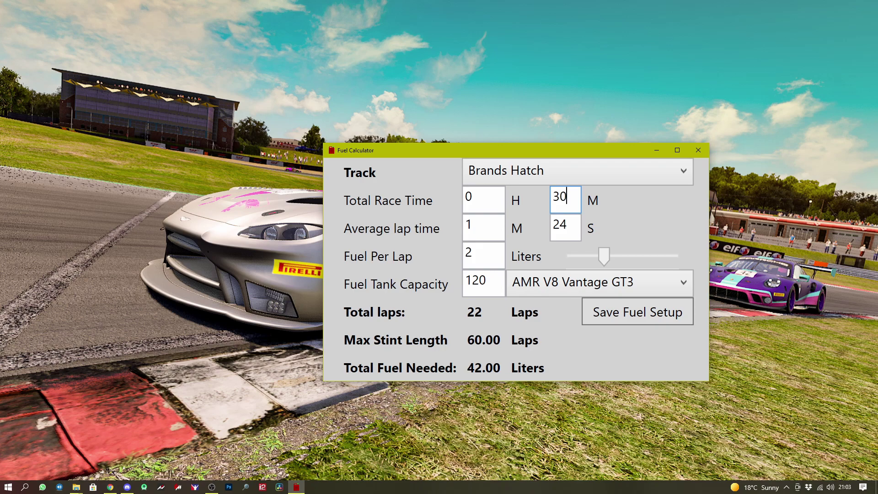
- Switch the car to Bentley Continental GT3 2018 and place the 7-Zip window beside Explorer
{"action": "key", "text": "Tab"}
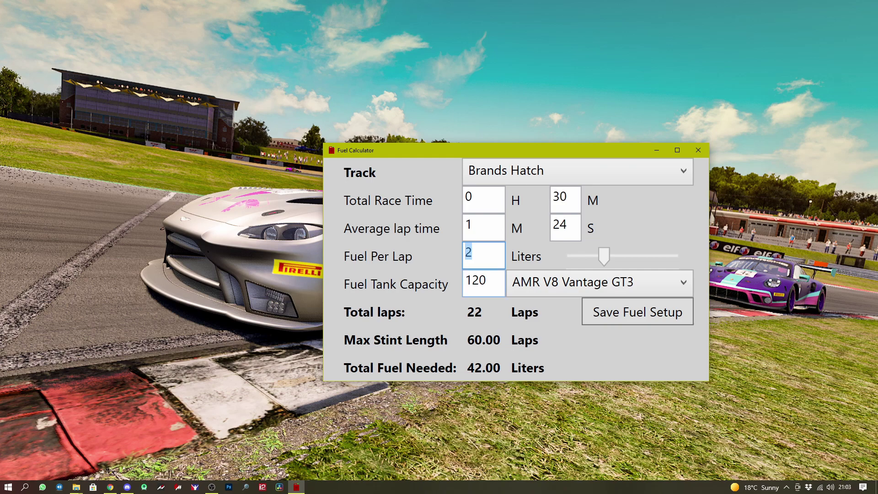
{"action": "key", "text": "Tab"}
{"action": "key", "text": "Tab"}
{"action": "key", "text": "alt+Down"}
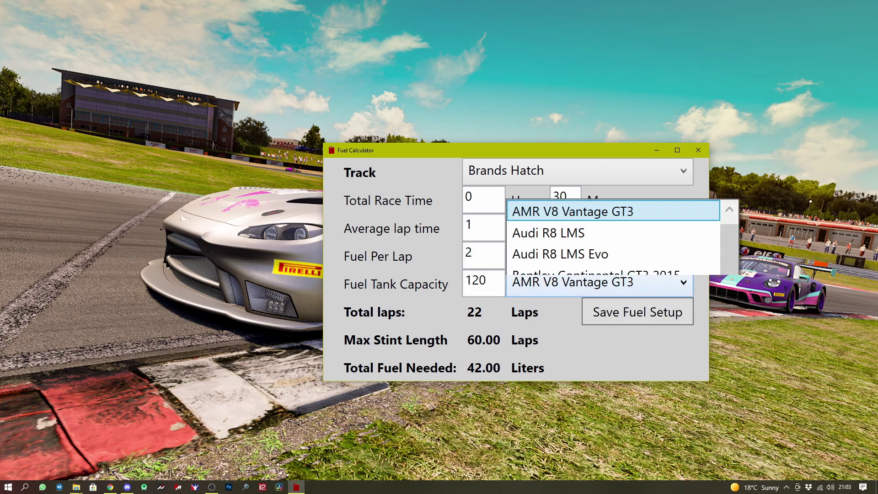
{"action": "key", "text": "Down"}
{"action": "key", "text": "Down"}
{"action": "key", "text": "Down"}
{"action": "key", "text": "Down"}
{"action": "key", "text": "Down"}
{"action": "key", "text": "Down"}
{"action": "key", "text": "Down"}
{"action": "key", "text": "Down"}
{"action": "key", "text": "Down"}
{"action": "key", "text": "Down"}
{"action": "key", "text": "Down"}
{"action": "key", "text": "Down"}
{"action": "key", "text": "Up"}
{"action": "key", "text": "Up"}
{"action": "key", "text": "Up"}
{"action": "key", "text": "Up"}
{"action": "key", "text": "Up"}
{"action": "key", "text": "Up"}
{"action": "key", "text": "Up"}
{"action": "key", "text": "Up"}
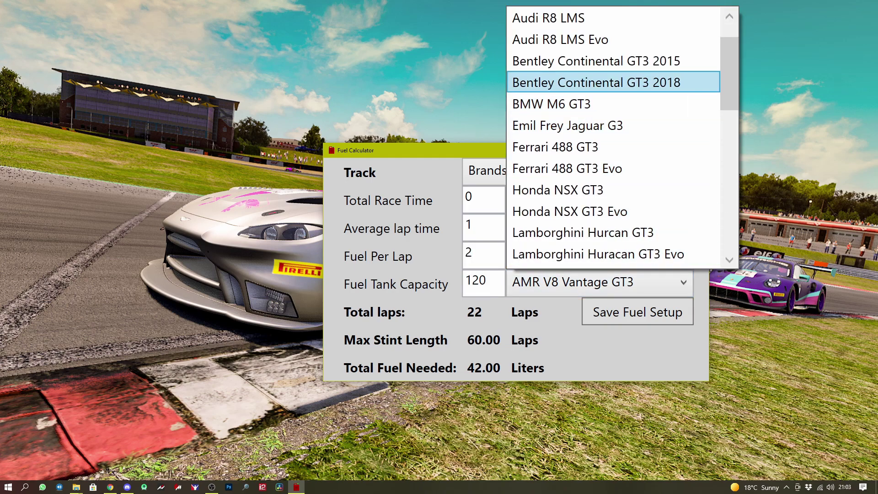
{"action": "key", "text": "Return"}
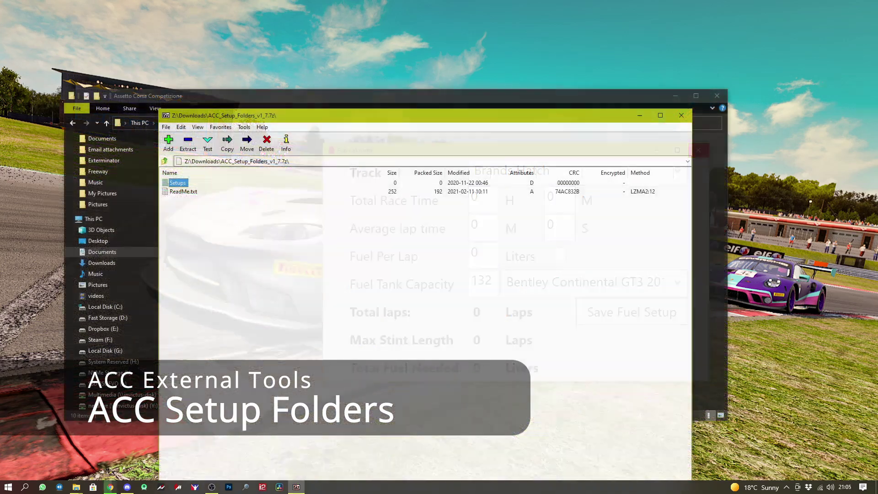
{"action": "left_click_drag", "start_coordinate": [508, 118], "coordinate": [664, 82]}
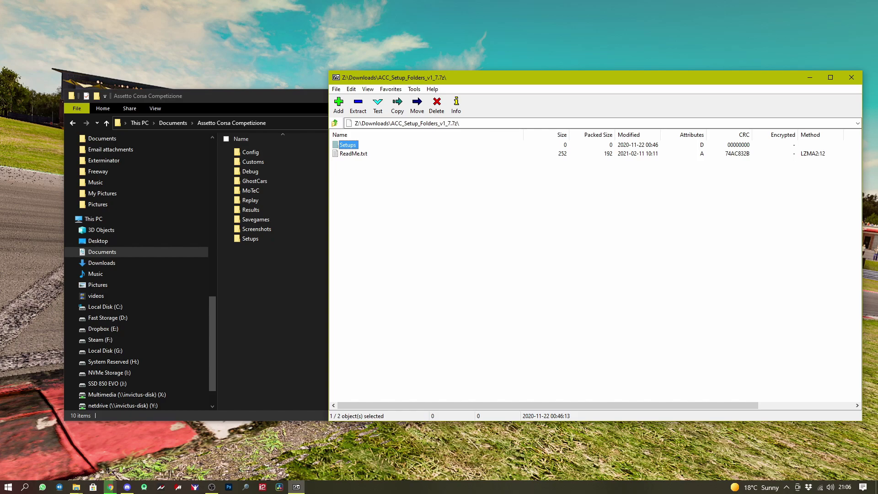
- Drag the archive's Setups folder into Documents\Assetto Corsa Competizione, copying 741 items
{"action": "key", "text": "ctrl+space"}
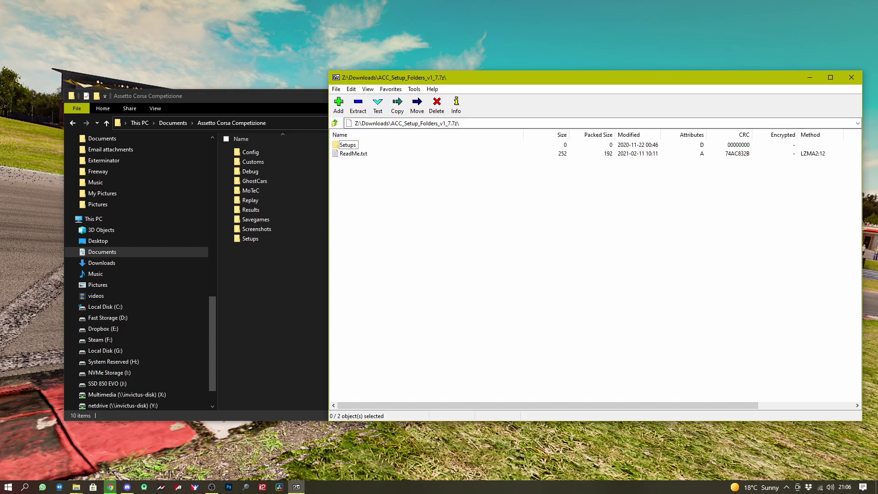
{"action": "left_click", "coordinate": [348, 145]}
{"action": "left_click_drag", "start_coordinate": [347, 145], "coordinate": [274, 297]}
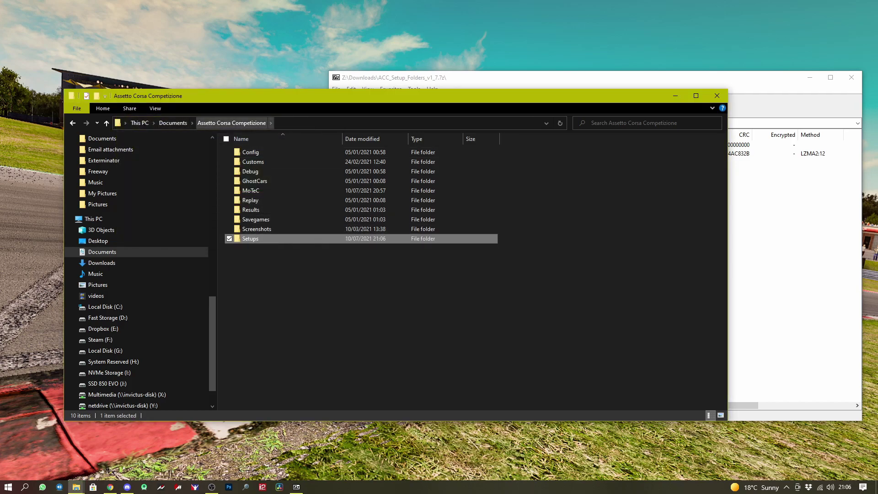
- Open the extracted Setups folder and browse its 38 car setup folders
{"action": "left_click", "coordinate": [232, 123]}
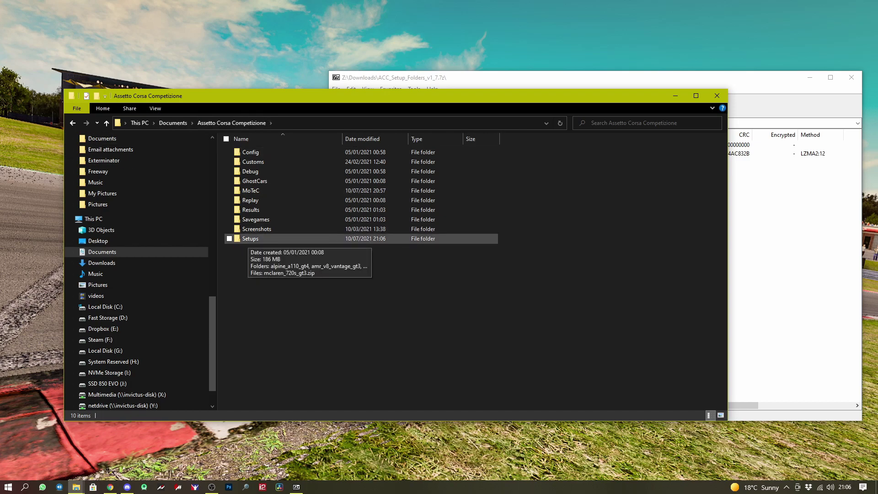
{"action": "double_click", "coordinate": [250, 238]}
{"action": "scroll", "coordinate": [249, 228], "scroll_direction": "down", "scroll_amount": 4}
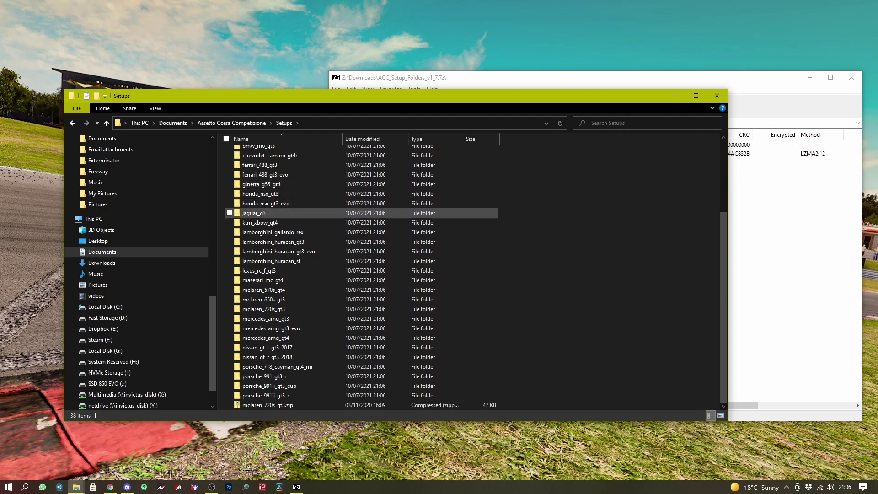
{"action": "scroll", "coordinate": [256, 352], "scroll_direction": "up", "scroll_amount": 4}
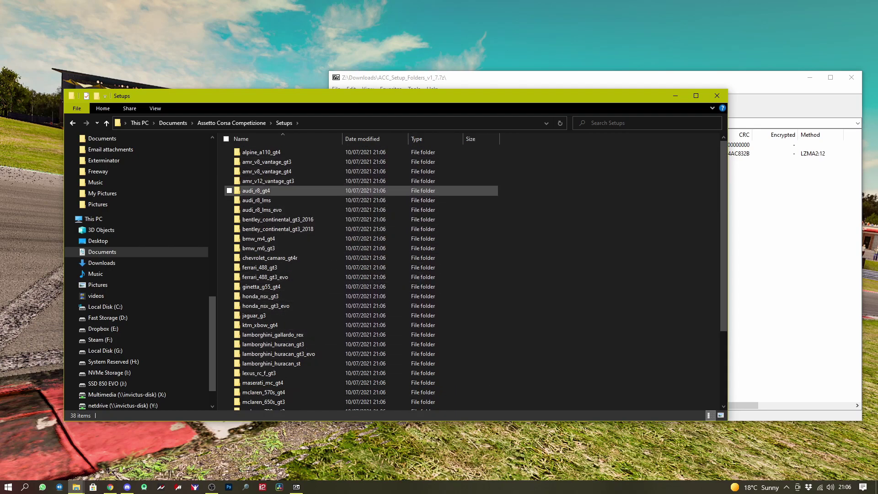